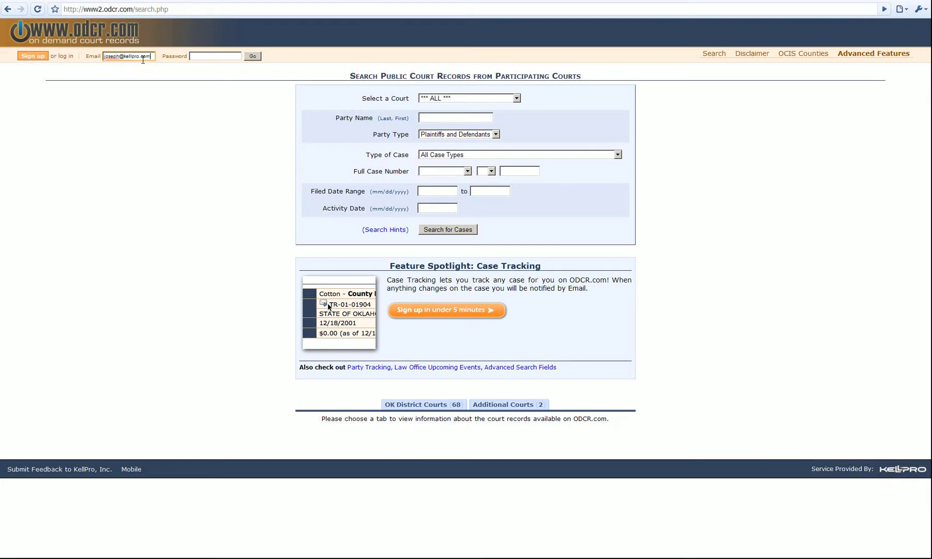
Log in with the account email and password, and dismiss the save-password prompt
key("Tab")
left_click(257, 54)
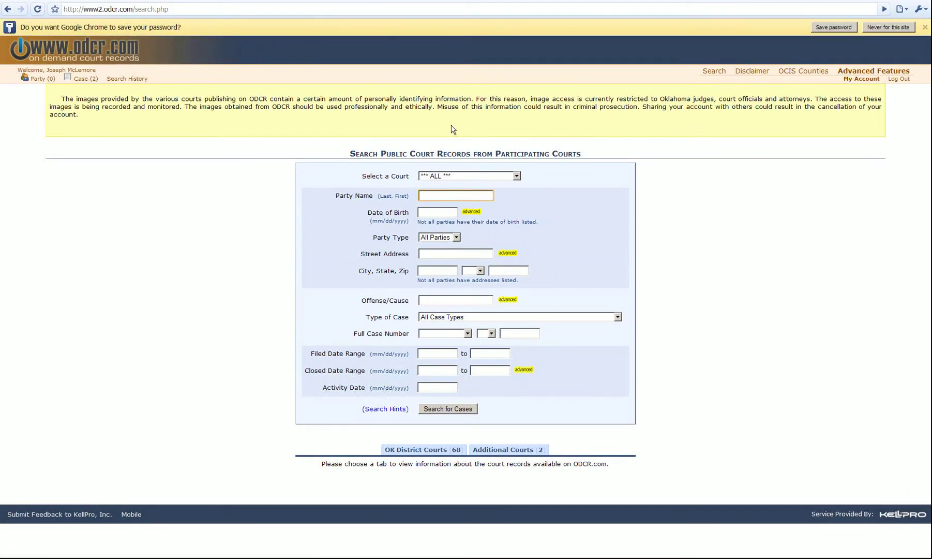
left_click(924, 27)
Go to My Account and open the Law Office Upcoming Events report
left_click(874, 62)
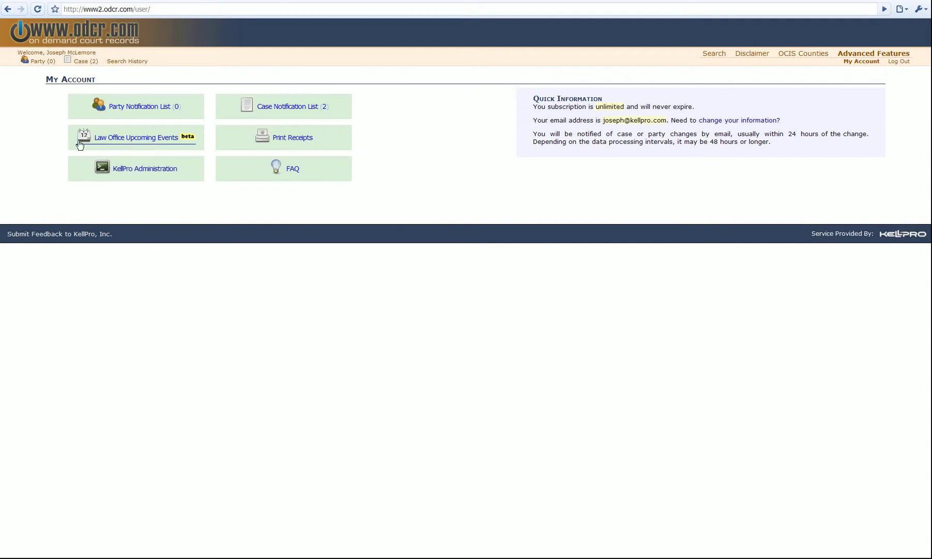
left_click_drag(79, 144, 198, 146)
left_click(403, 145)
left_click(146, 139)
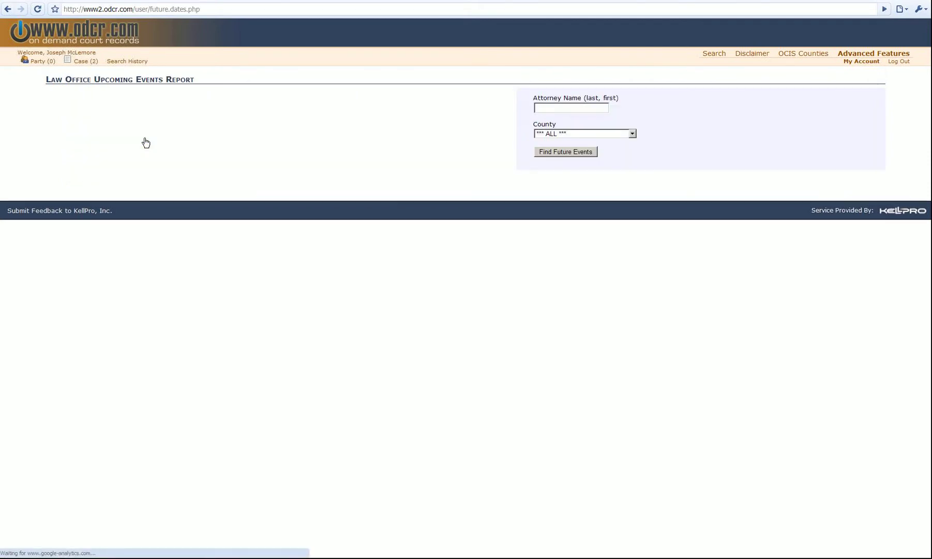
Pick 'jones' from the suggestions in Attorney Name and find future events
left_click(575, 108)
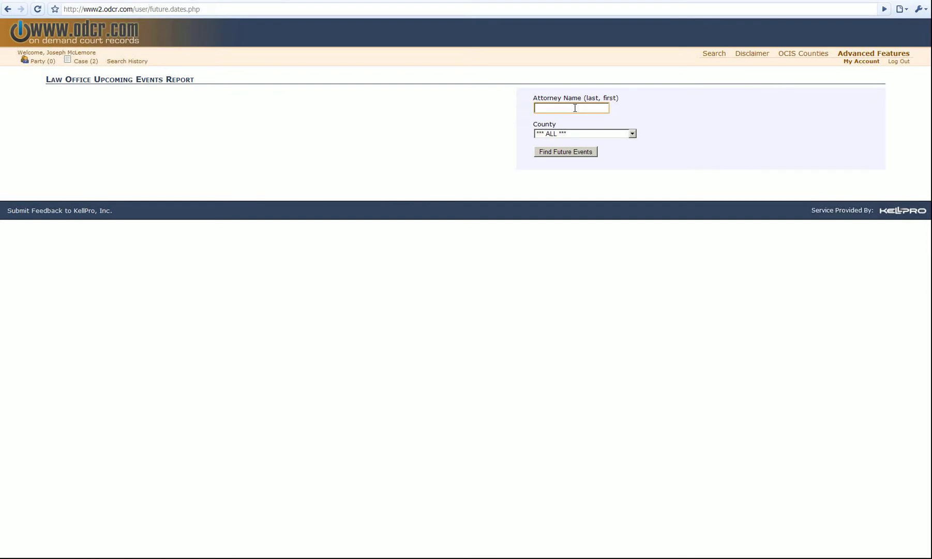
left_click(569, 107)
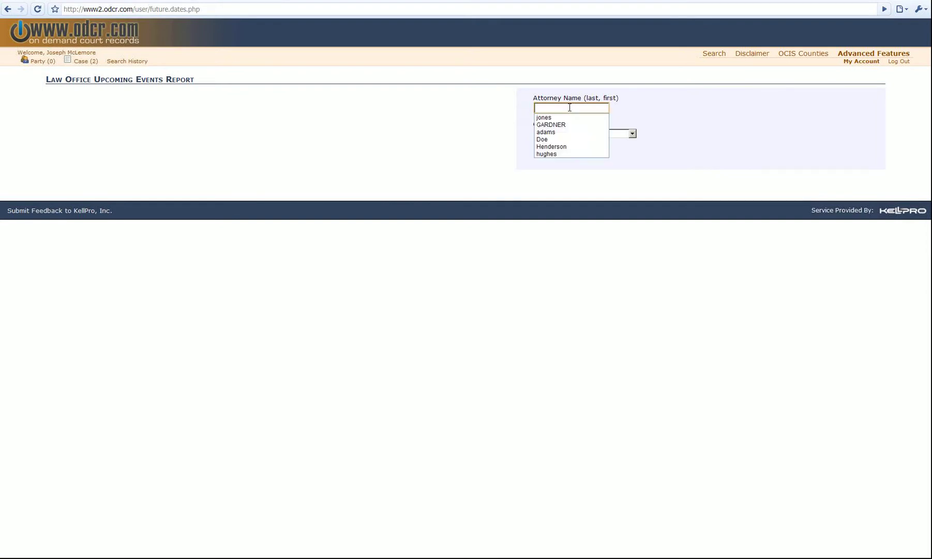
key("Down")
key("Return")
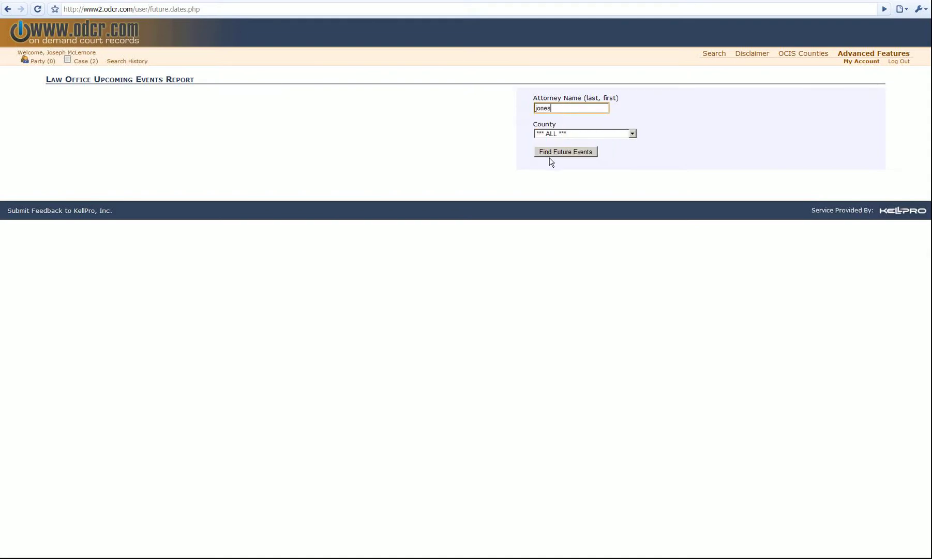
left_click(552, 152)
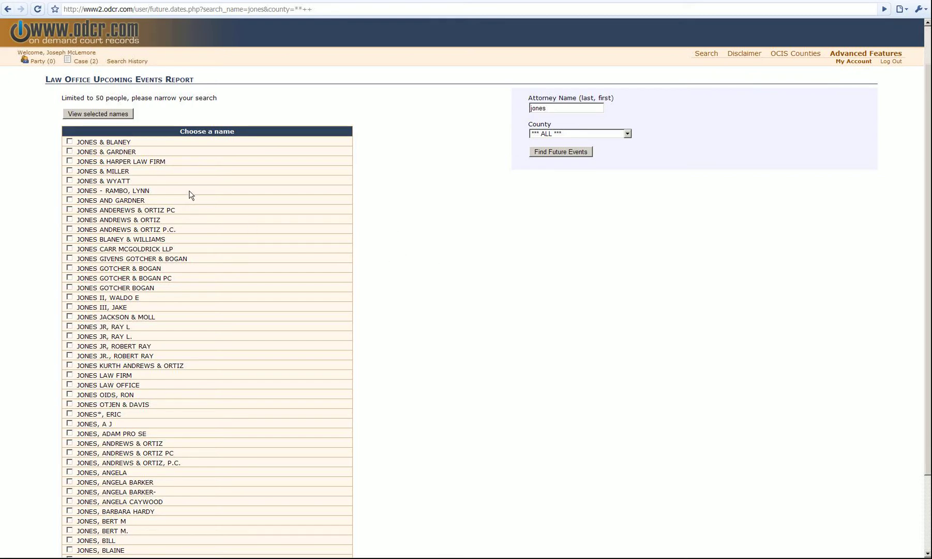
Scroll the name list and tick JONES LAW FIRM
scroll(194, 194, "down", 3)
scroll(226, 181, "up", 2)
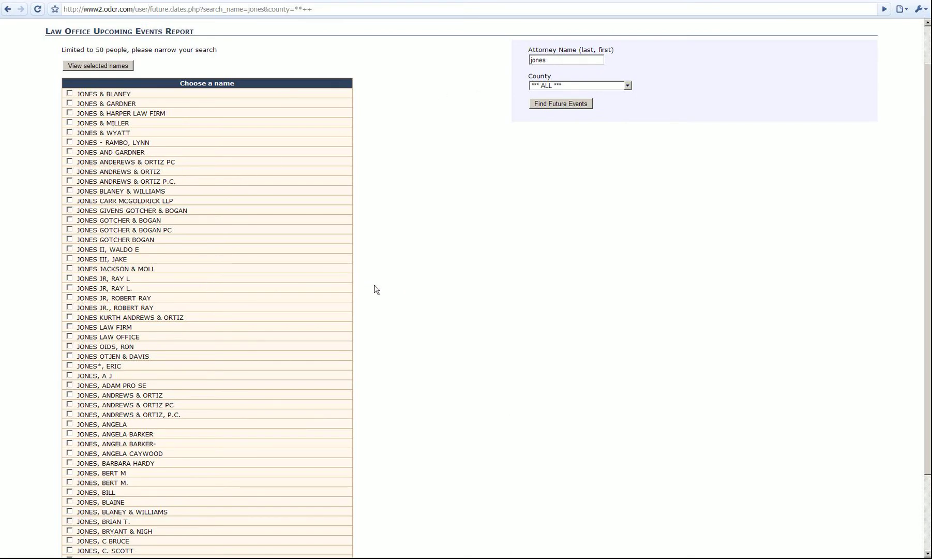
scroll(233, 271, "down", 3)
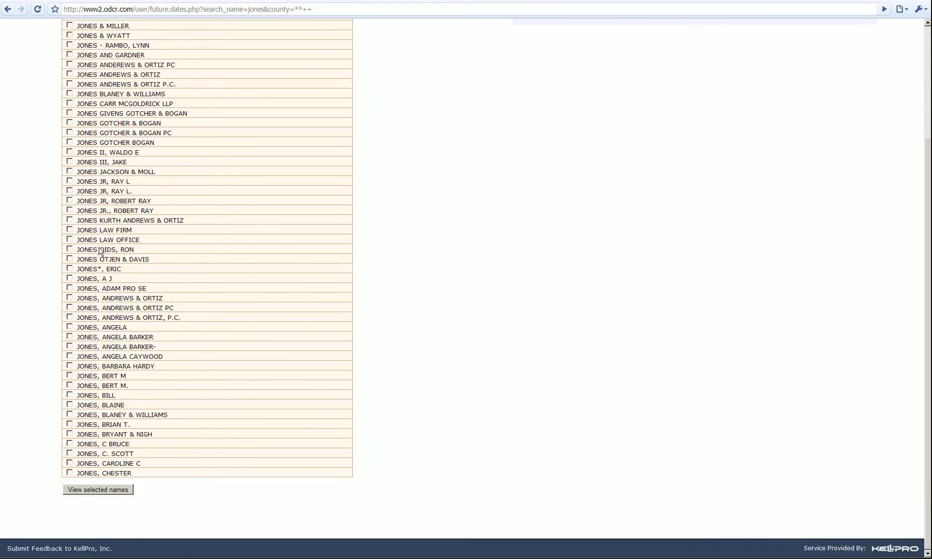
left_click_drag(133, 231, 79, 236)
left_click(79, 232)
Leave the JONES, ANDREWS & ORTIZ variants unticked and view events for the selected names
left_click_drag(191, 321, 74, 299)
left_click(175, 303)
left_click_drag(189, 309, 76, 309)
left_click_drag(202, 319, 75, 317)
left_click(183, 300)
left_click(70, 297)
left_click(70, 308)
left_click(70, 317)
left_click(69, 307)
scroll(341, 238, "up", 3)
left_click(94, 113)
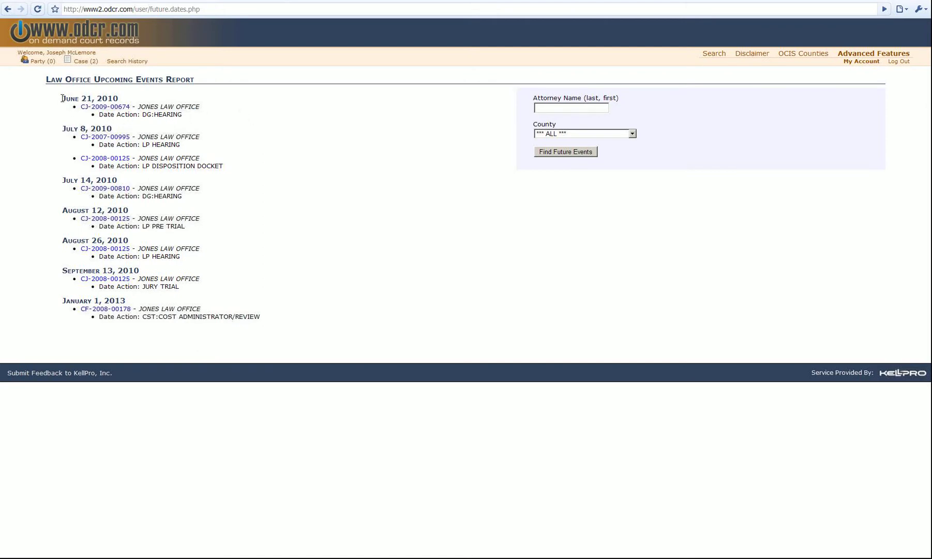
left_click_drag(62, 98, 127, 101)
left_click(195, 103)
left_click_drag(183, 115, 98, 119)
left_click(166, 106)
left_click_drag(200, 107, 79, 106)
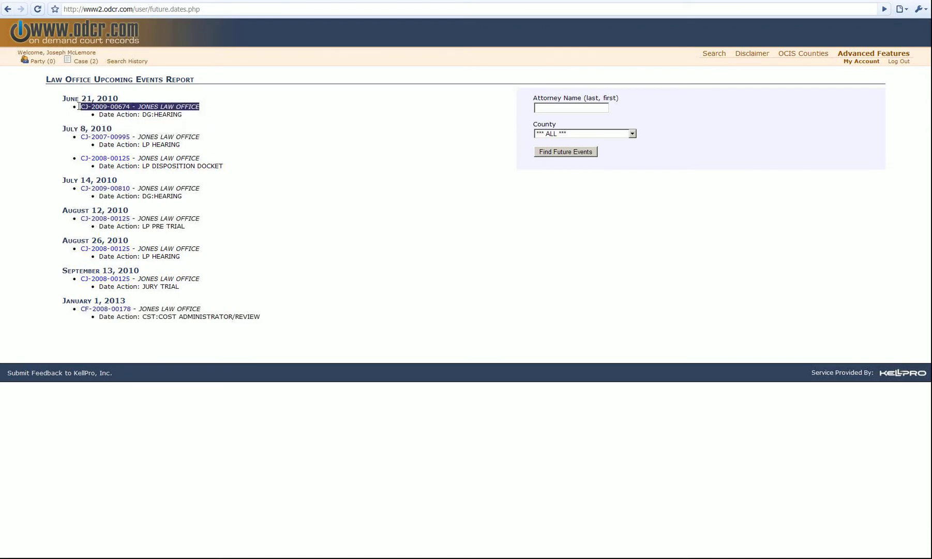
left_click(138, 104)
left_click_drag(139, 106, 79, 106)
left_click(165, 105)
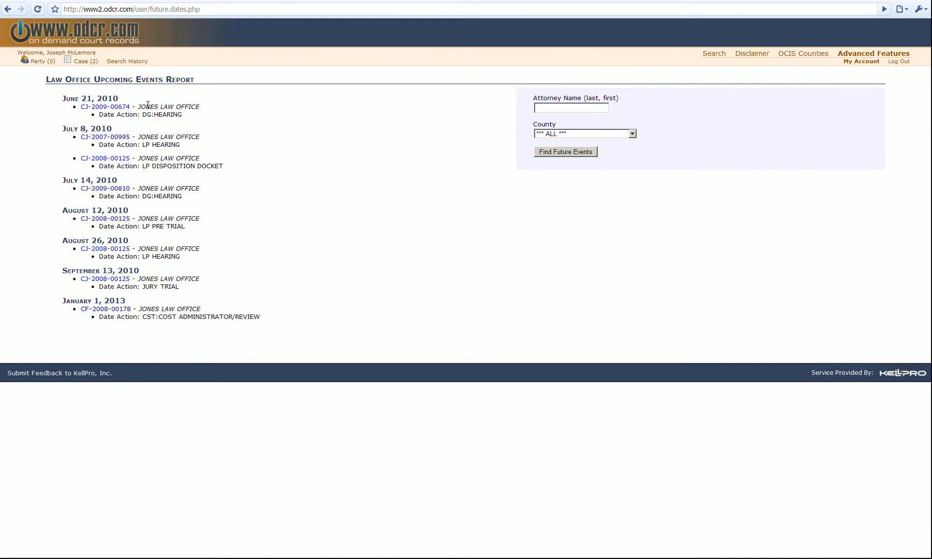
left_click_drag(140, 106, 202, 107)
left_click(160, 106)
left_click_drag(137, 106, 190, 106)
left_click(133, 105)
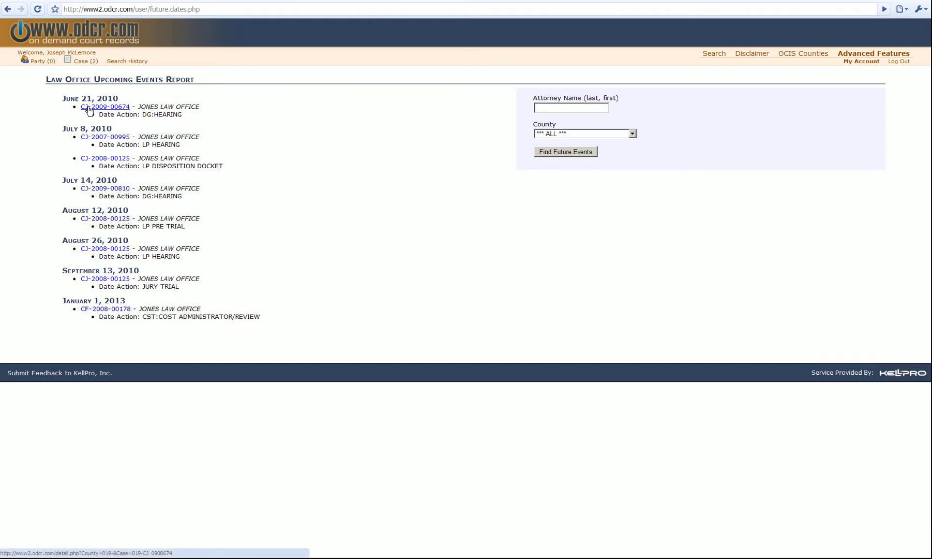
left_click(89, 107)
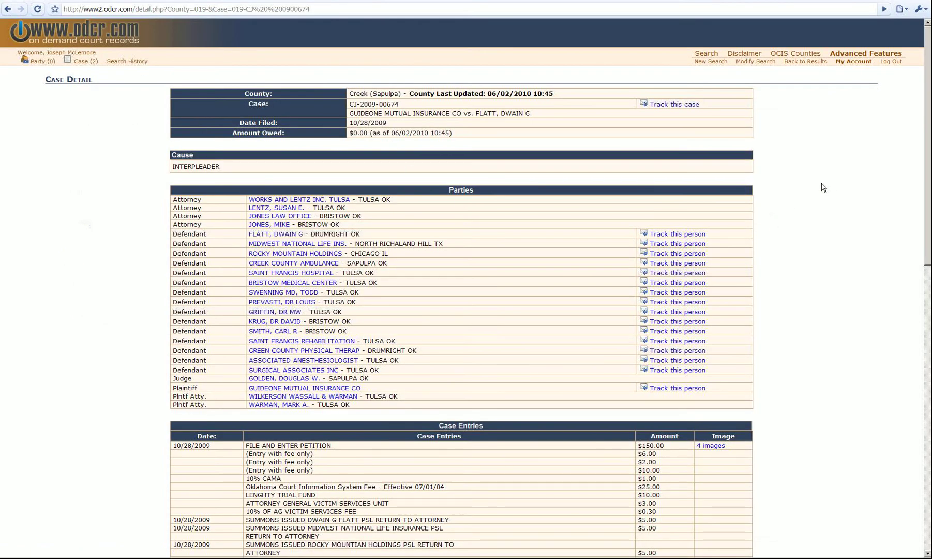
scroll(807, 161, "down", 4)
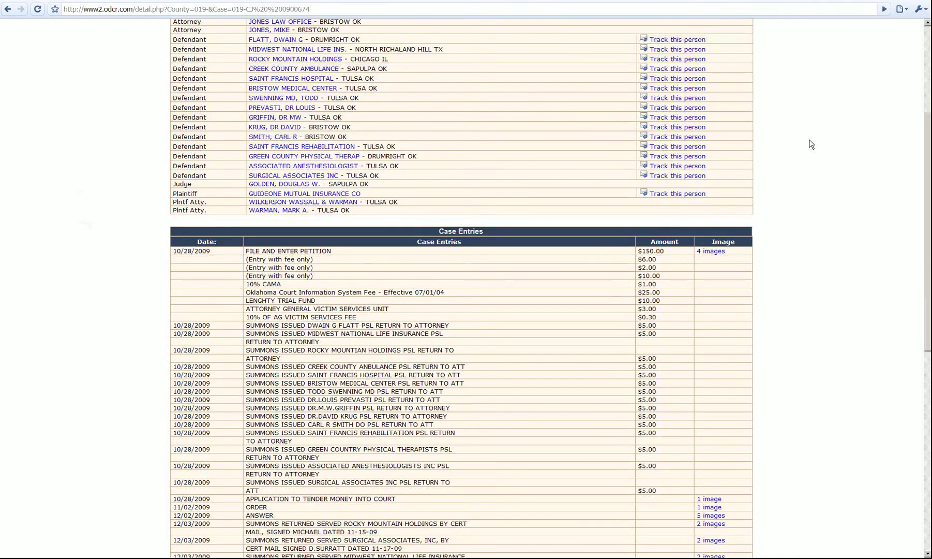
scroll(811, 144, "up", 4)
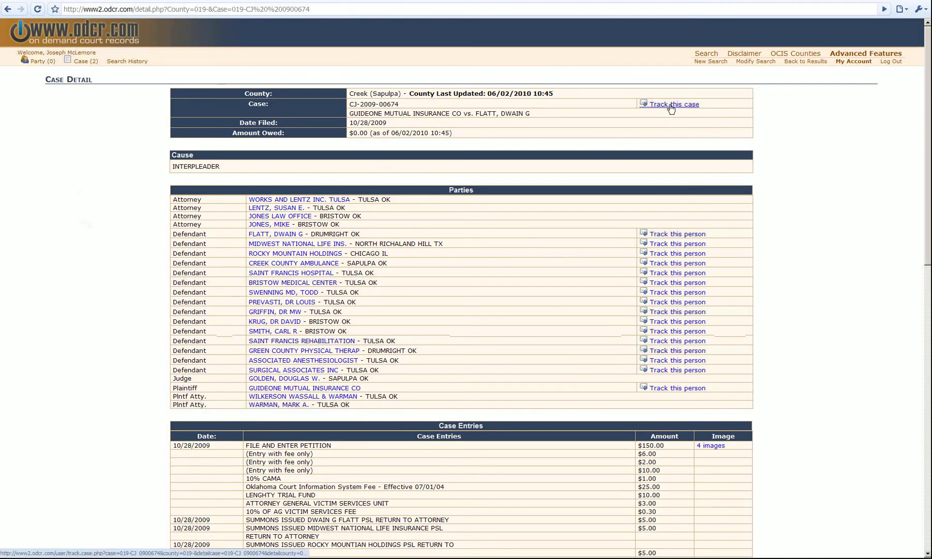
left_click_drag(734, 104, 611, 105)
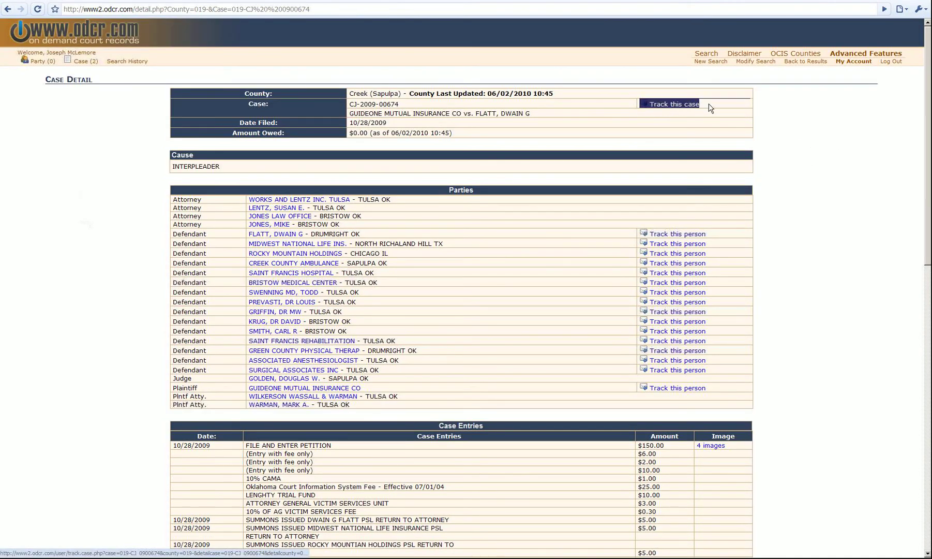
left_click(711, 107)
left_click(676, 104)
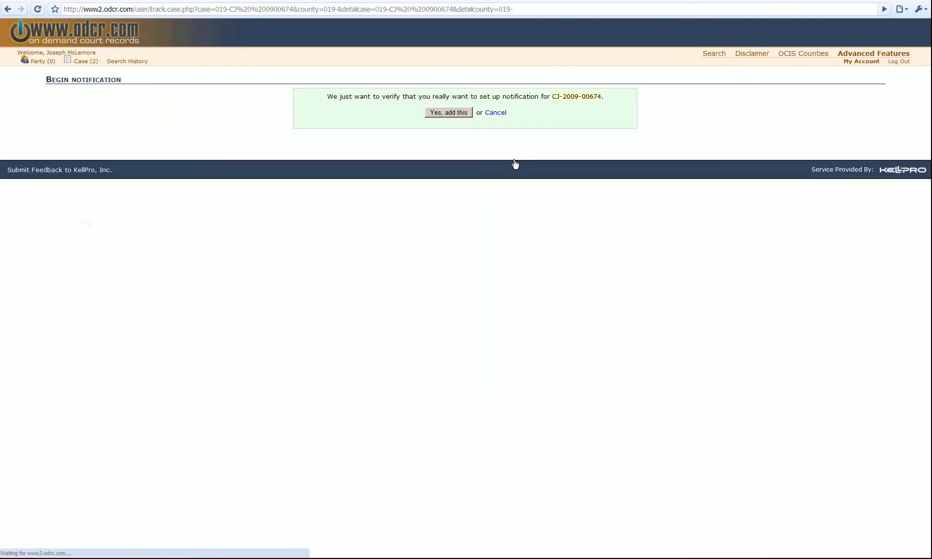
left_click(455, 113)
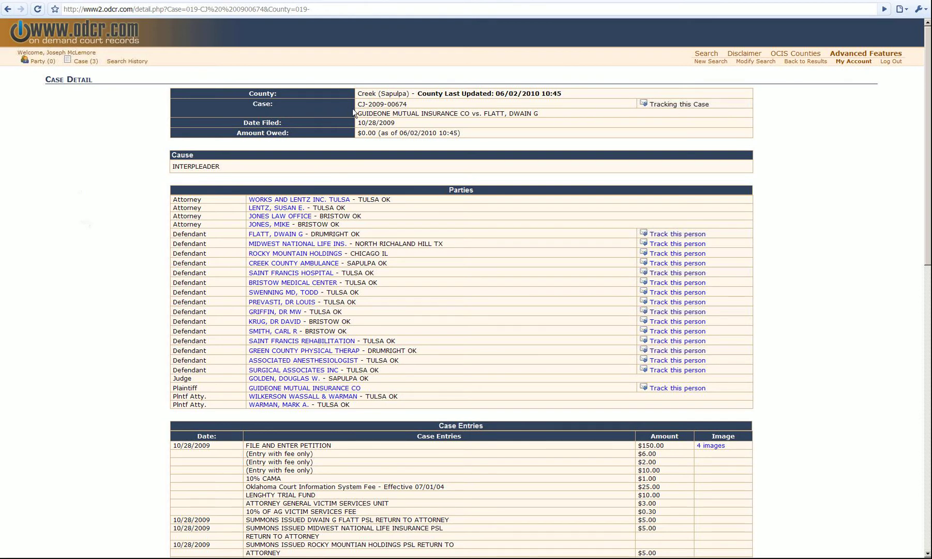
mouse_move(354, 112)
left_mouse_down()
mouse_move(310, 106)
mouse_move(422, 108)
mouse_move(358, 103)
left_mouse_up()
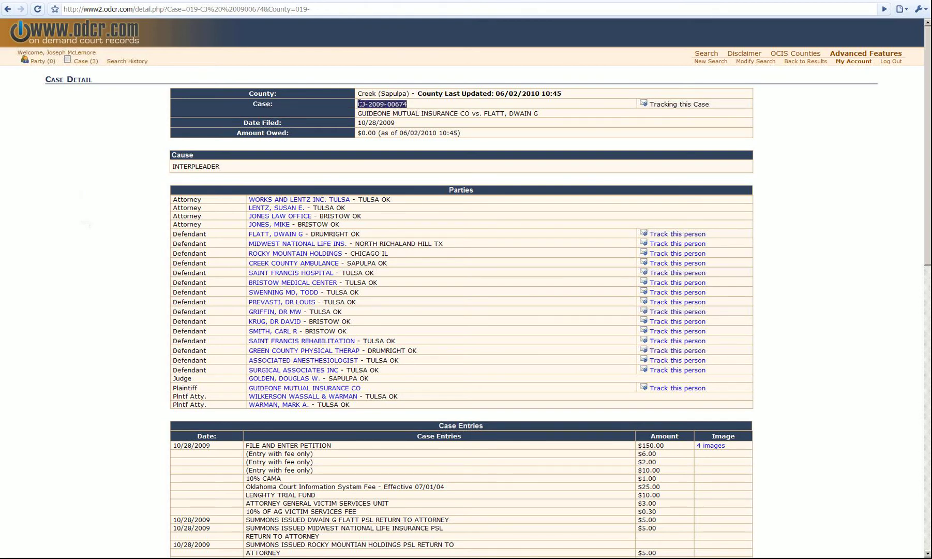
left_click(422, 108)
scroll(795, 218, "down", 3)
left_click_drag(665, 300, 763, 304)
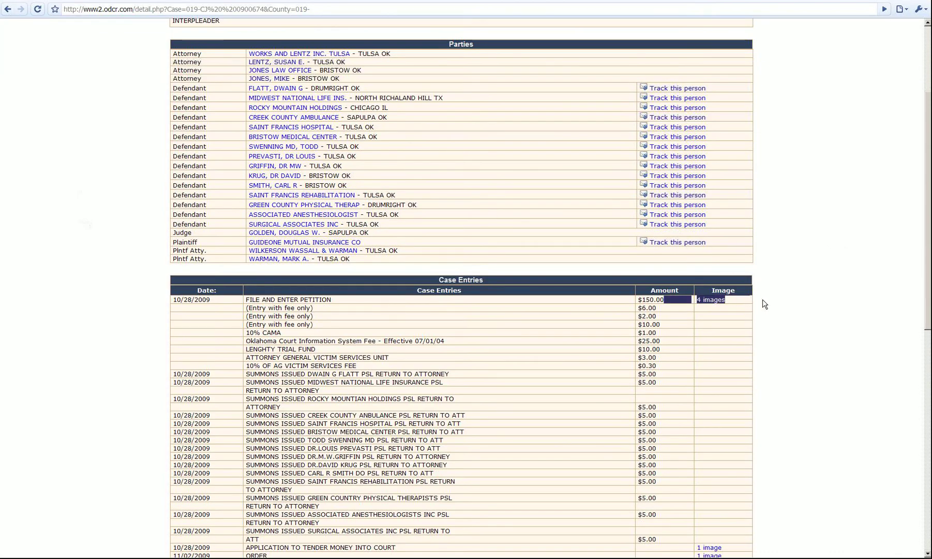
left_click(762, 300)
scroll(379, 236, "down", 6)
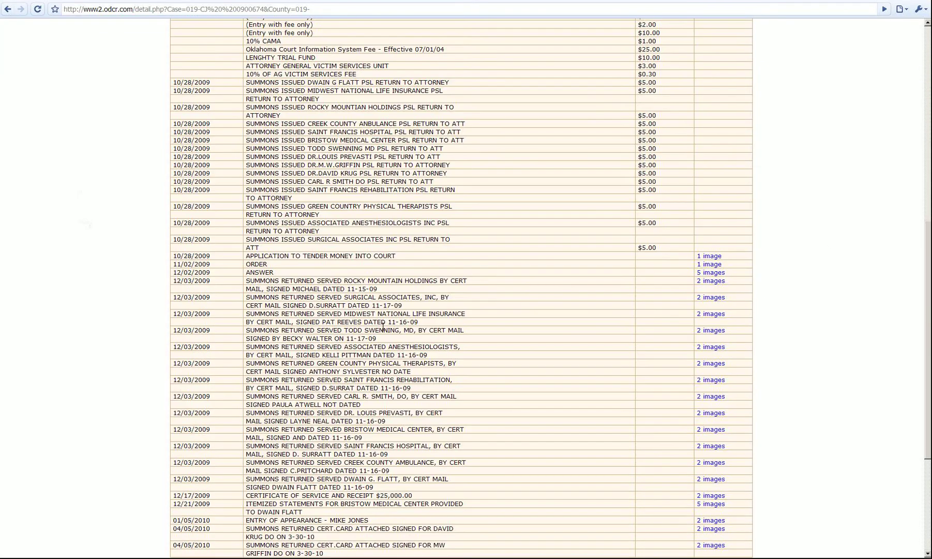
scroll(383, 326, "down", 4)
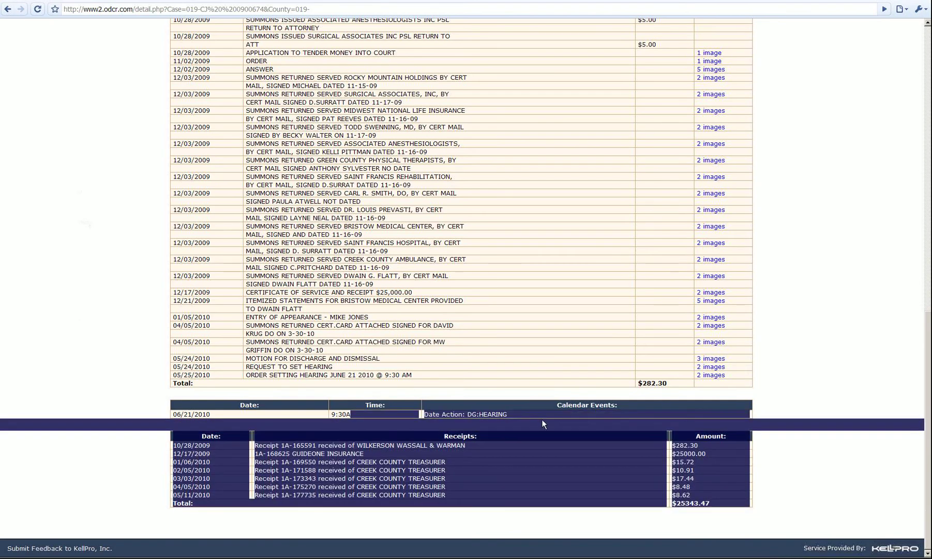
left_click_drag(541, 418, 474, 413)
left_click(713, 415)
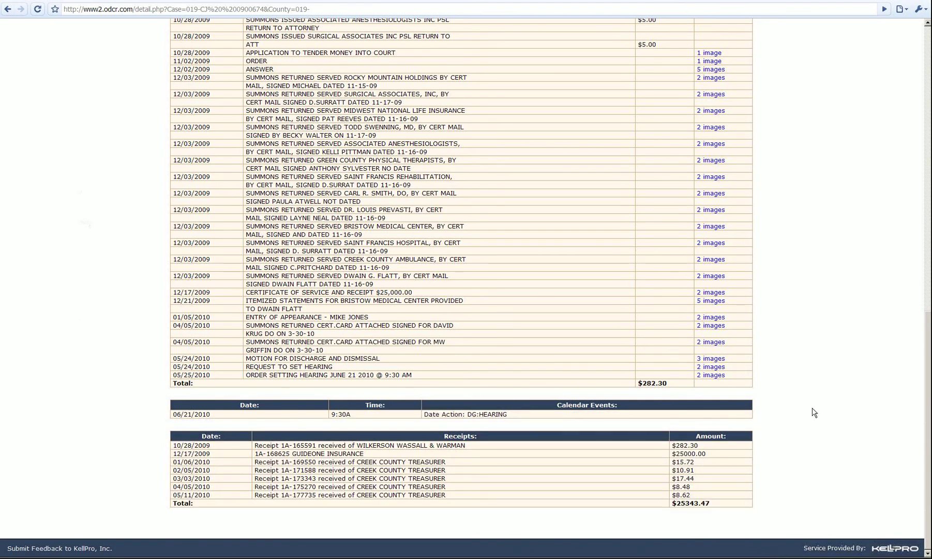
scroll(811, 398, "up", 9)
scroll(797, 364, "up", 4)
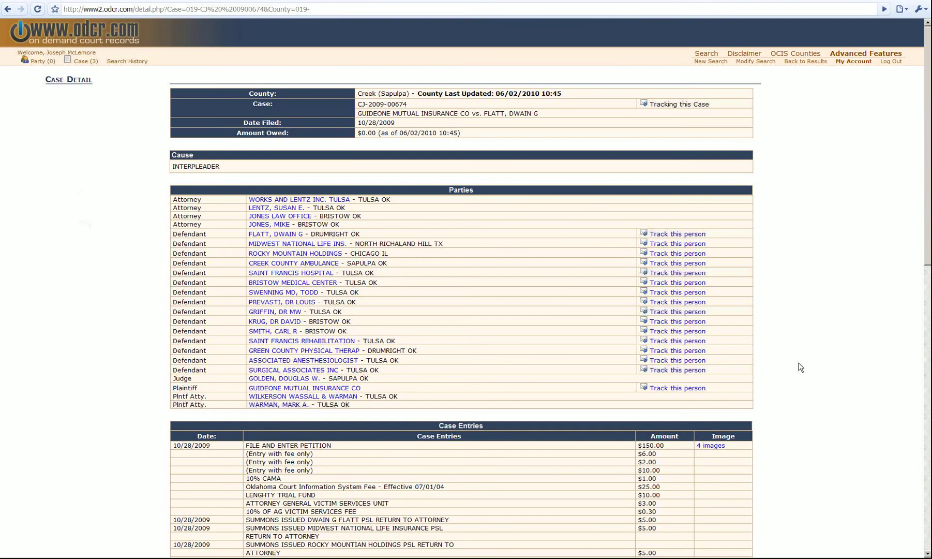
Start tracking the first listed defendant and confirm the notification
left_click(673, 236)
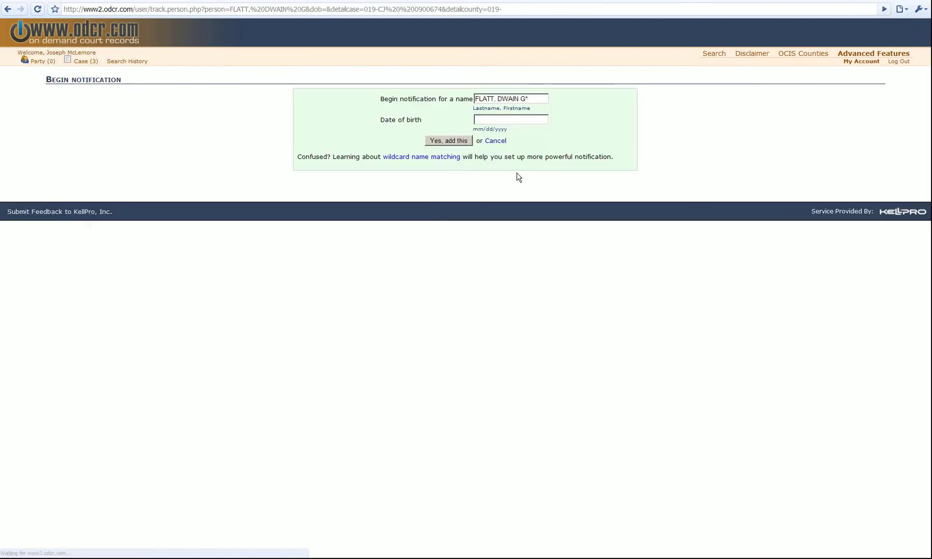
left_click(449, 141)
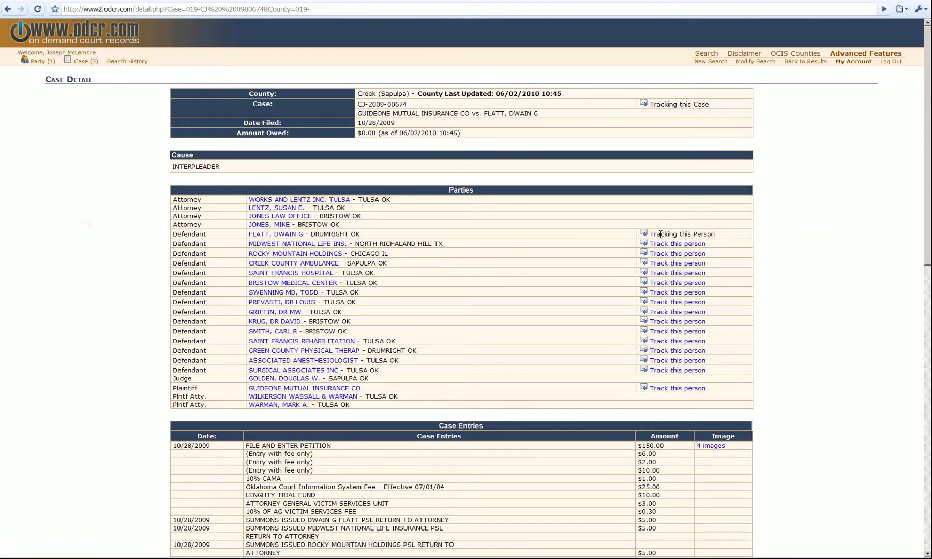
left_click_drag(660, 235, 718, 237)
left_click(717, 234)
Open the one-page scanned image for the 10/28/2009 case entry
scroll(811, 220, "down", 3)
scroll(819, 178, "down", 2)
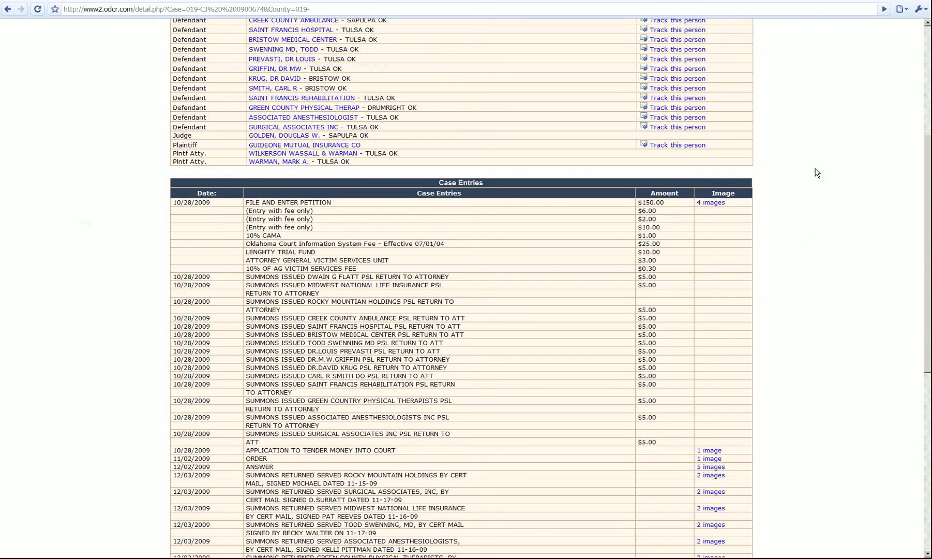
scroll(822, 249, "down", 1)
scroll(860, 231, "down", 6)
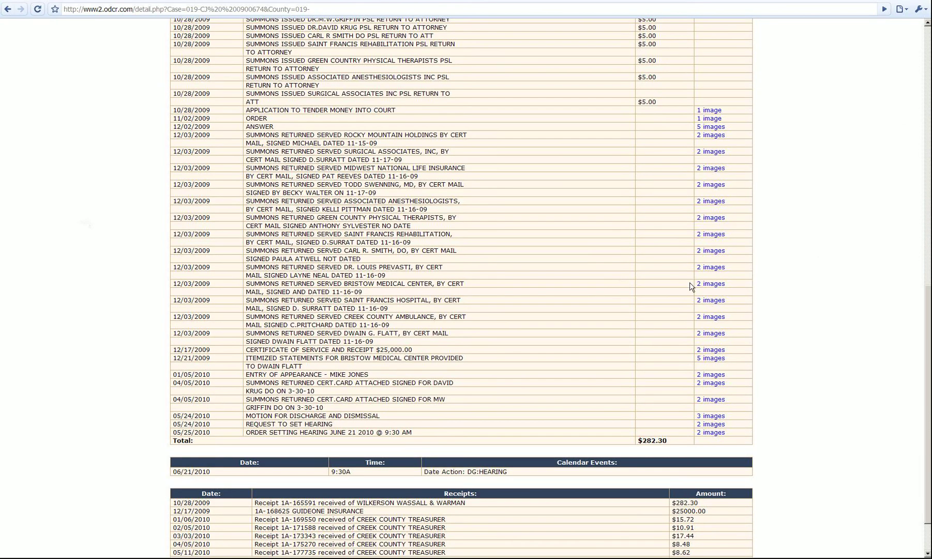
scroll(867, 206, "up", 4)
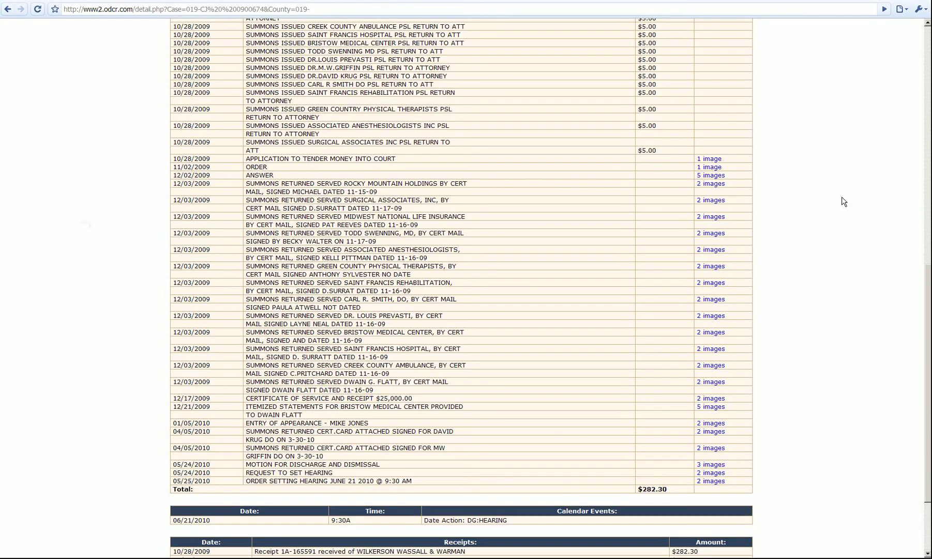
left_click(711, 160)
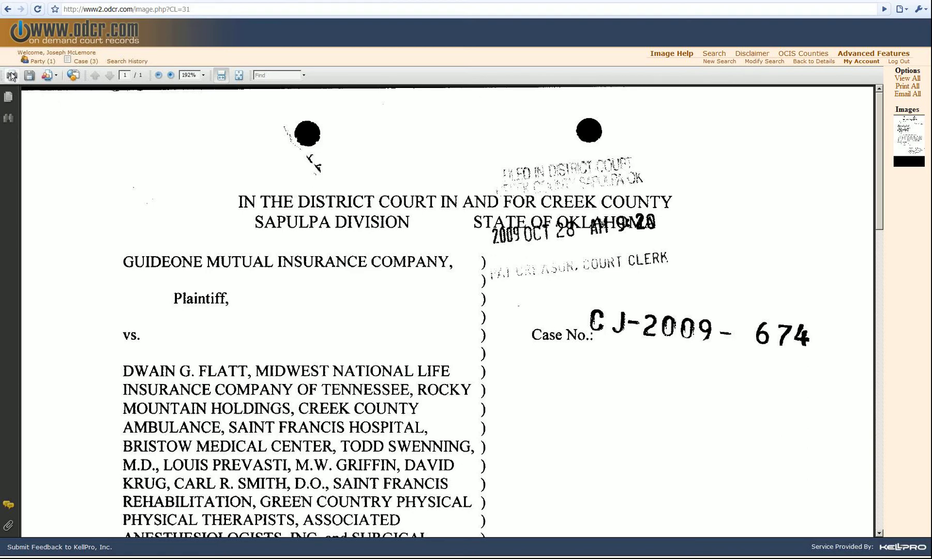
Go back to case details, then to the blank search form via the odcr.com logo
left_click(815, 61)
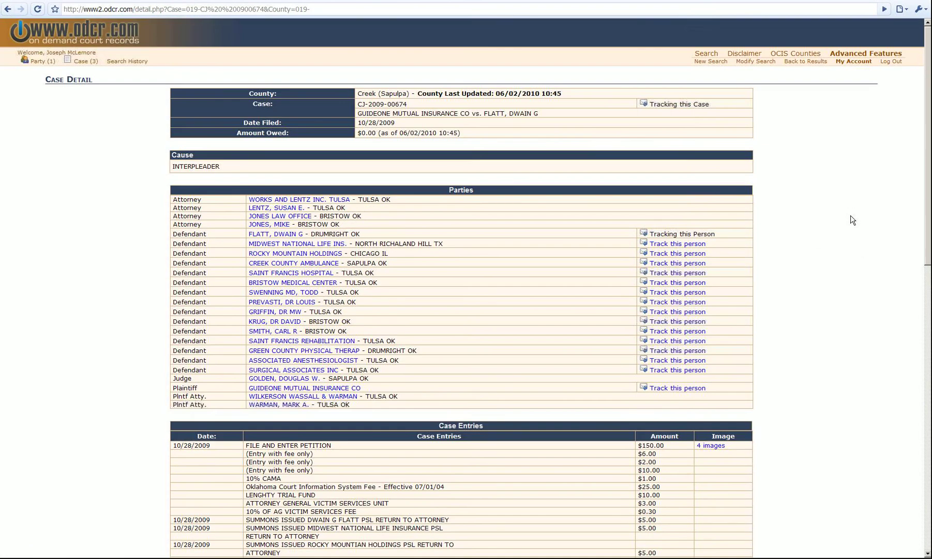
left_click(62, 37)
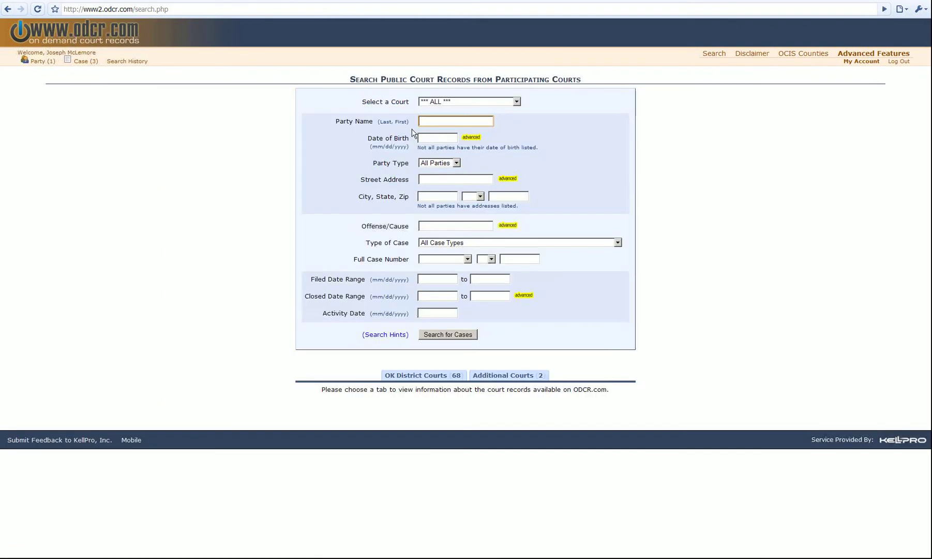
Check the Party Type list, leaving it at All Parties
left_click_drag(466, 138, 502, 138)
left_click(457, 163)
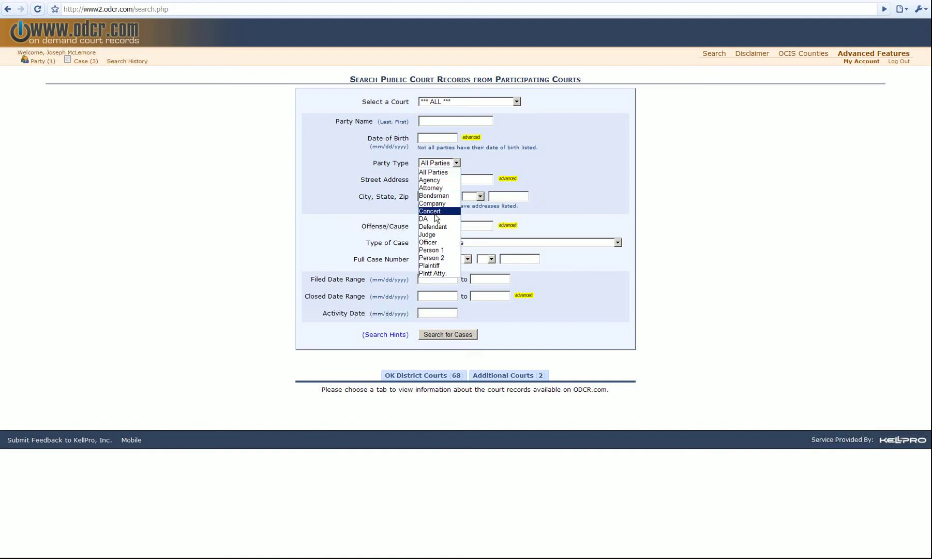
left_click(433, 172)
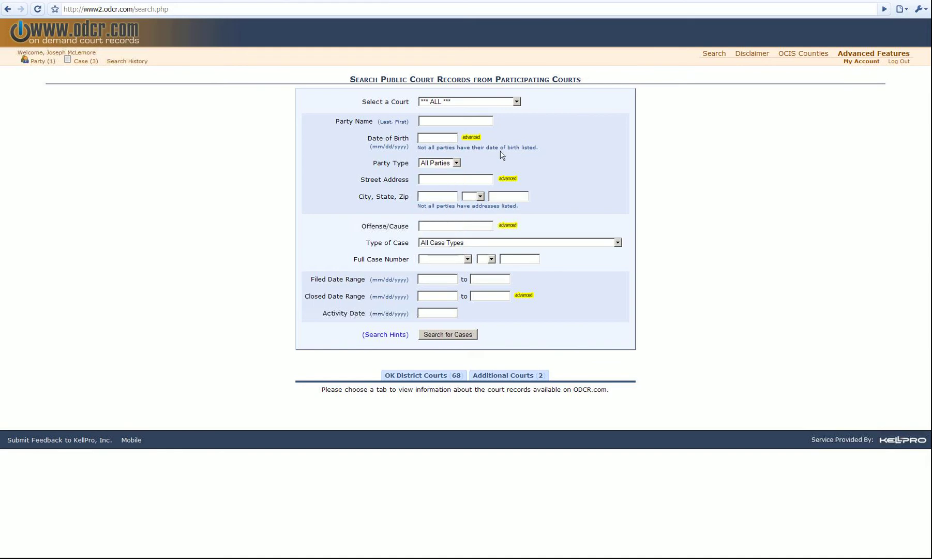
left_click(457, 123)
left_click(440, 164)
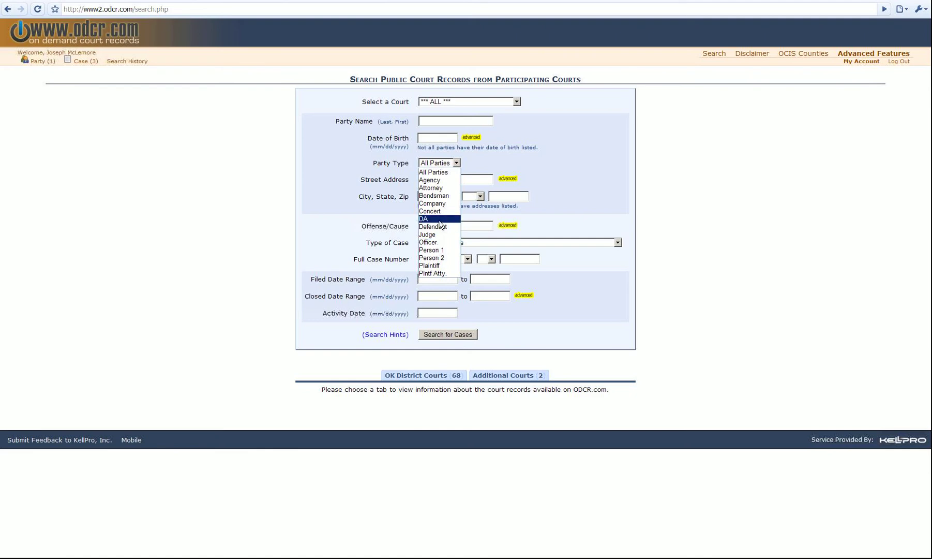
left_click(457, 163)
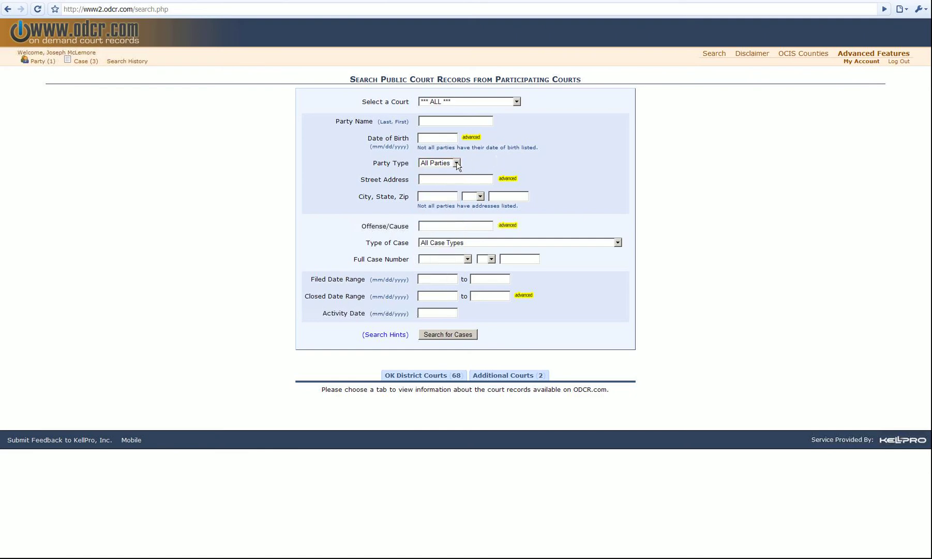
Enter the party name from the autocomplete suggestion and set Party Type to Judge
left_click(440, 122)
type("doe")
key("Down")
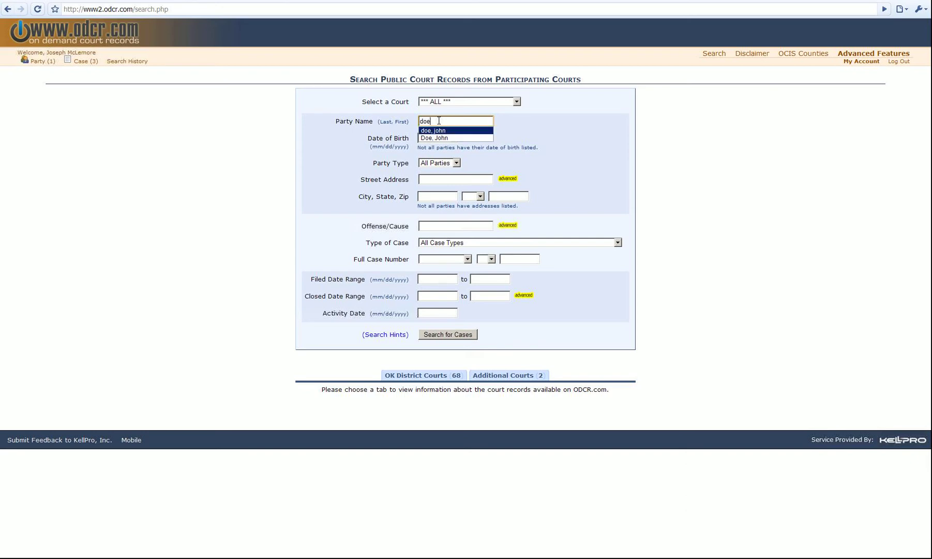
key("Return")
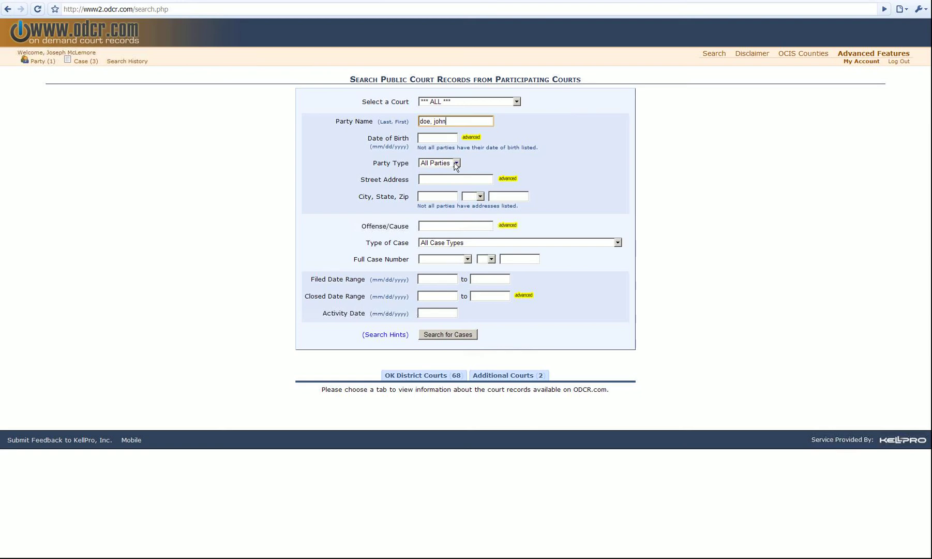
left_click(455, 163)
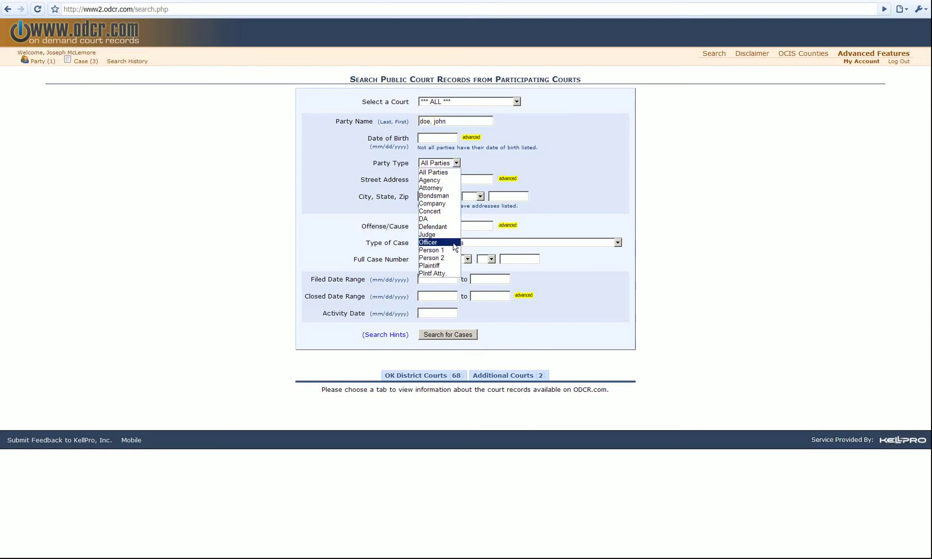
left_click(440, 235)
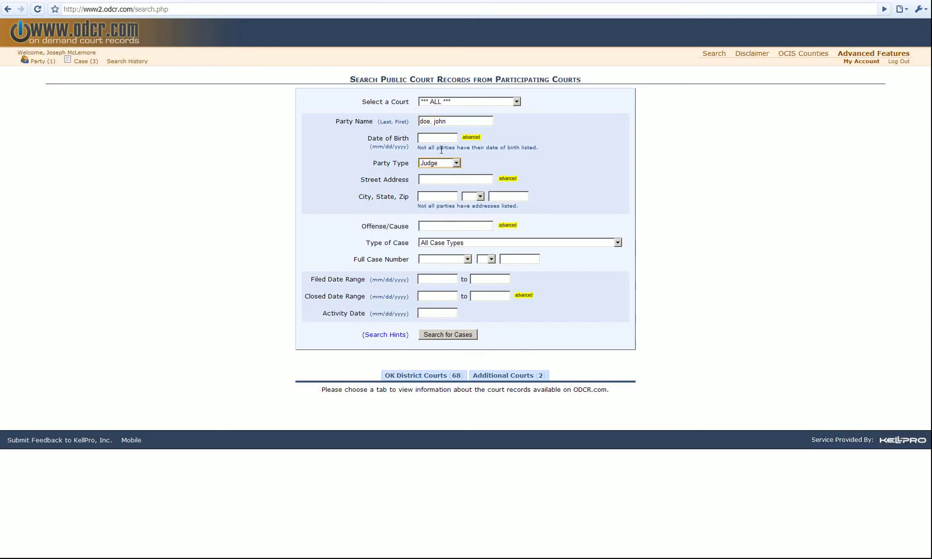
Bring up earlier Offense/Cause suggestions, then dismiss them
left_click(492, 226)
left_click_drag(361, 226, 407, 229)
left_click(432, 228)
left_click(429, 226)
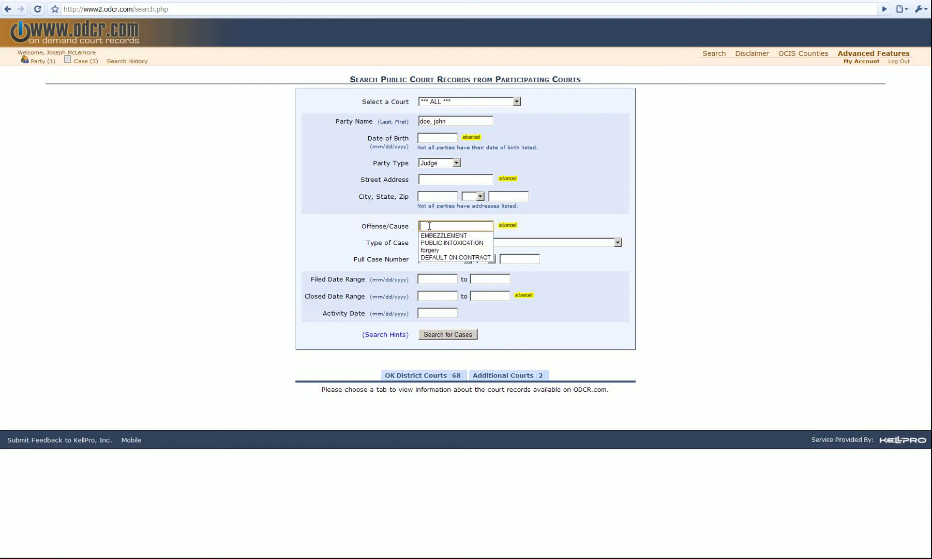
left_click(550, 218)
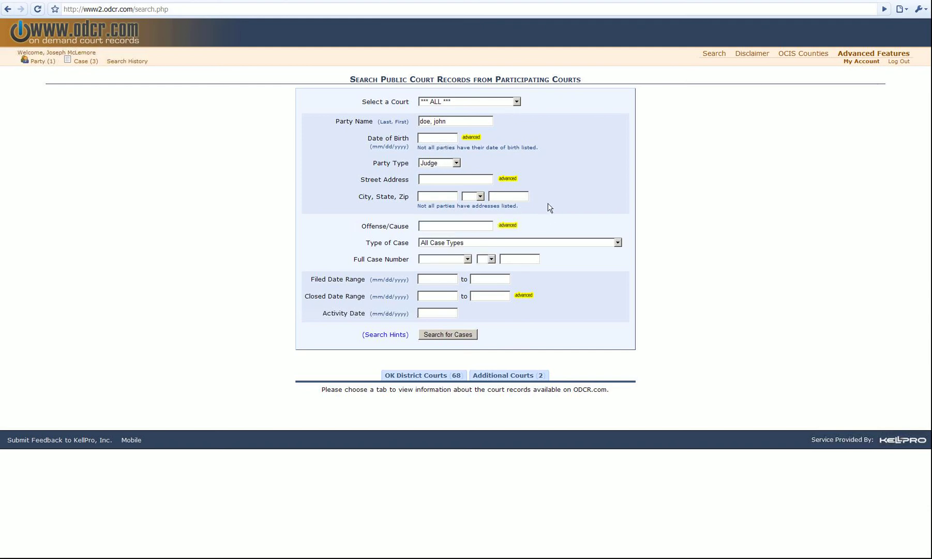
Set Party Type to Attorney and add a comma after the party's last name
left_click(448, 163)
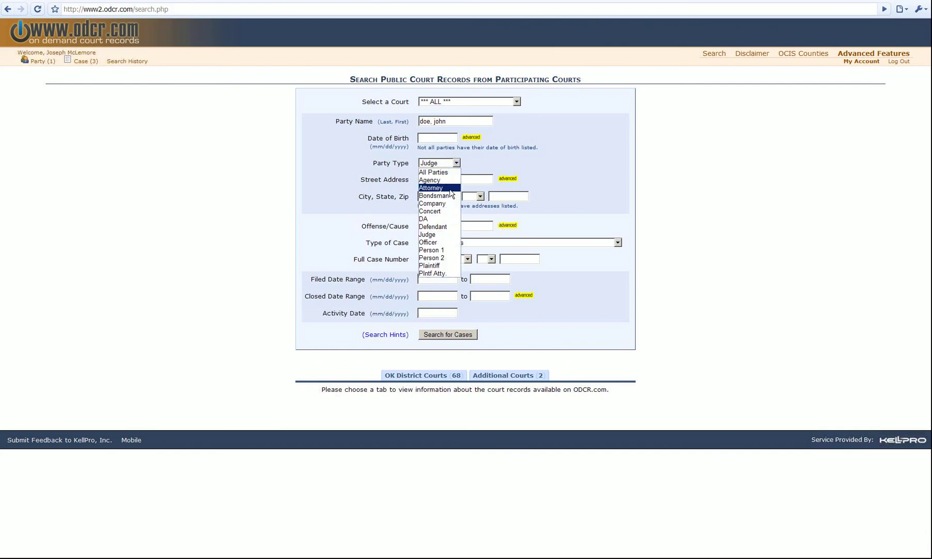
left_click(447, 188)
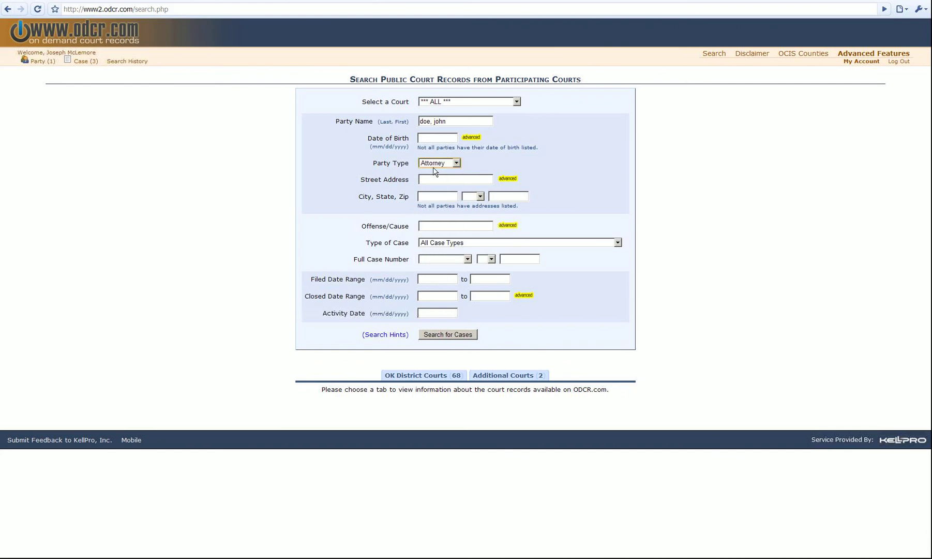
left_click(429, 121)
type(",")
Type EMBEZZLE in Offense/Cause and accept the EMBEZZLEMENT completion
left_click(435, 226)
type("EMBEZZLEMENT")
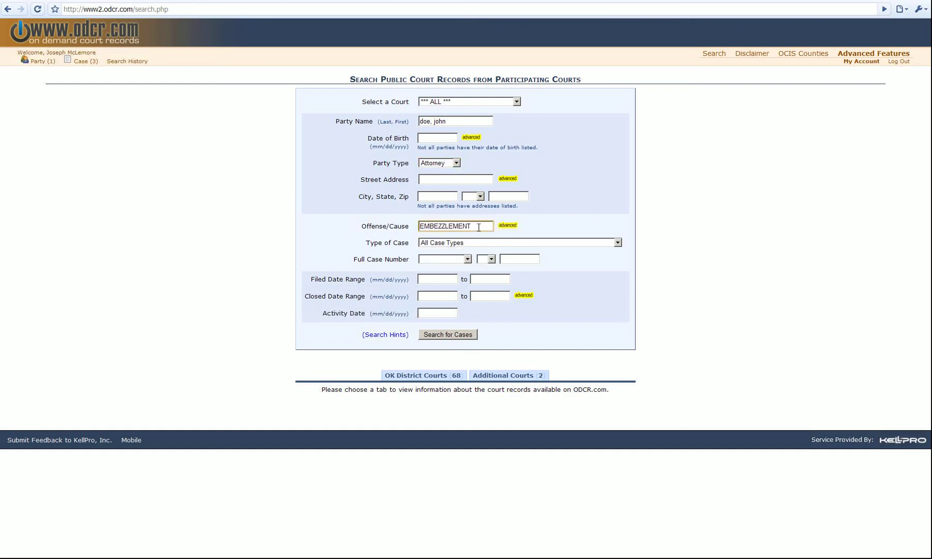
key("Down")
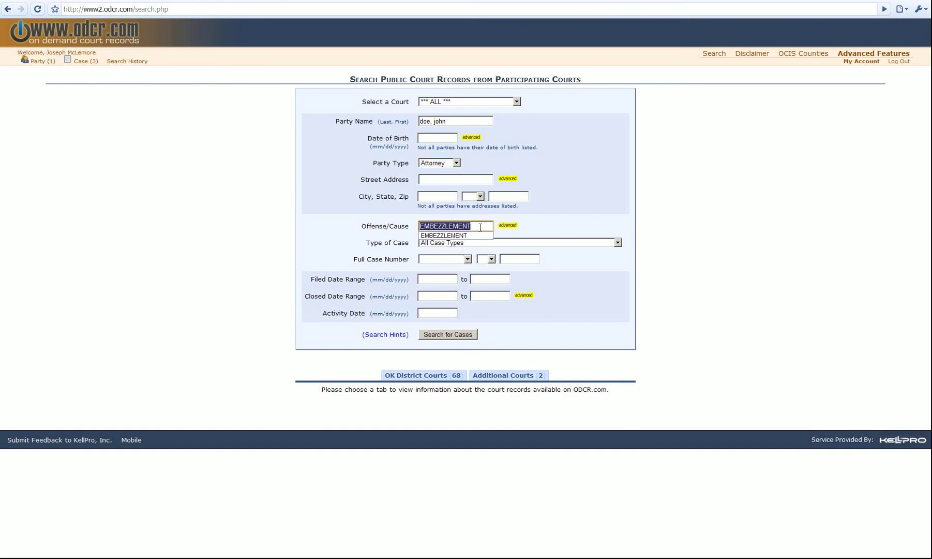
key("Return")
left_click(565, 216)
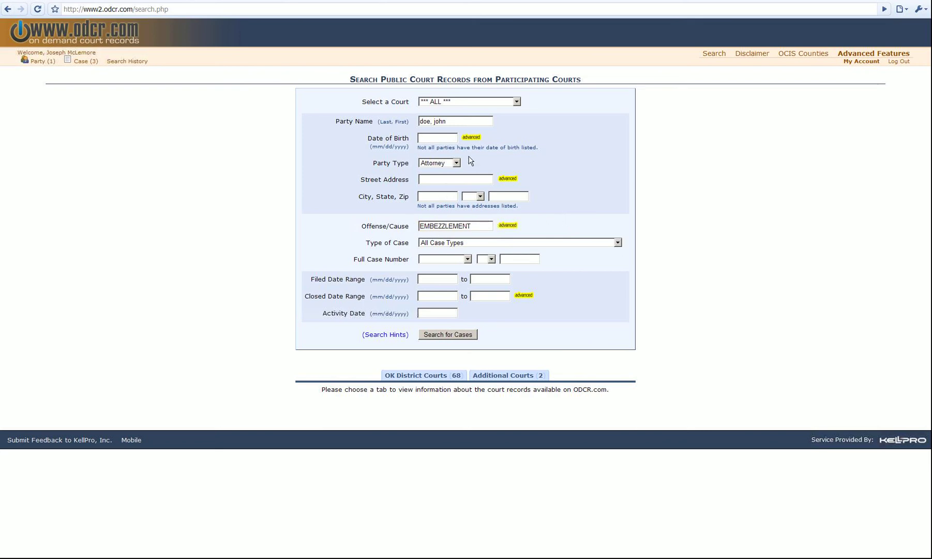
left_click(416, 377)
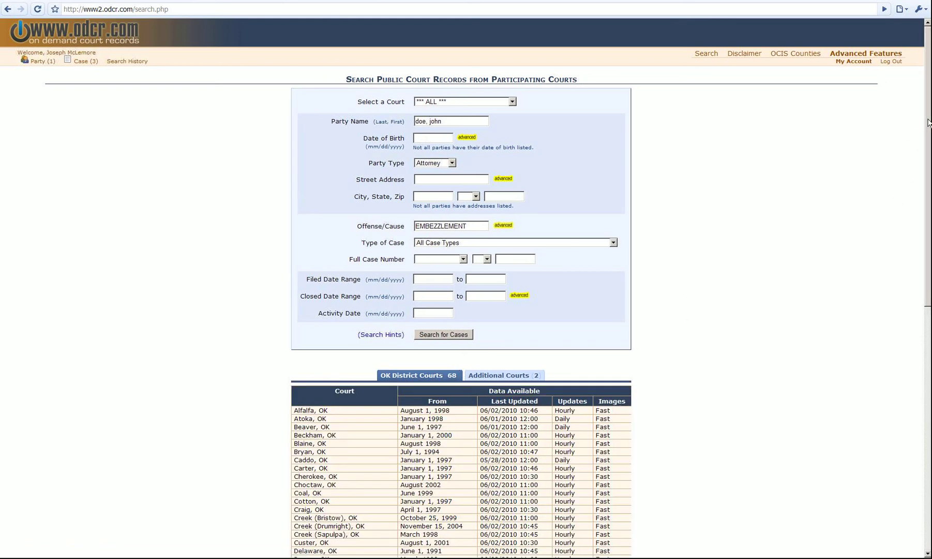
scroll(651, 216, "down", 4)
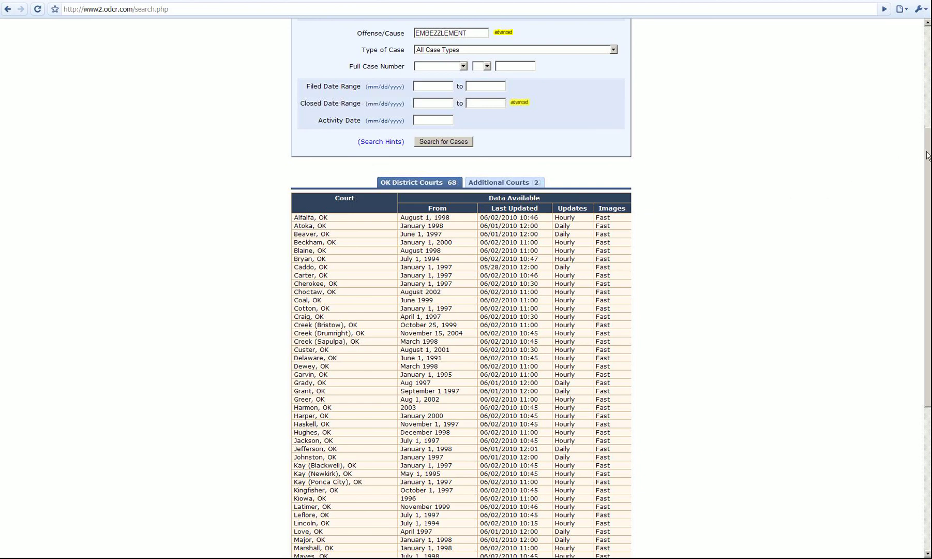
scroll(910, 224, "down", 5)
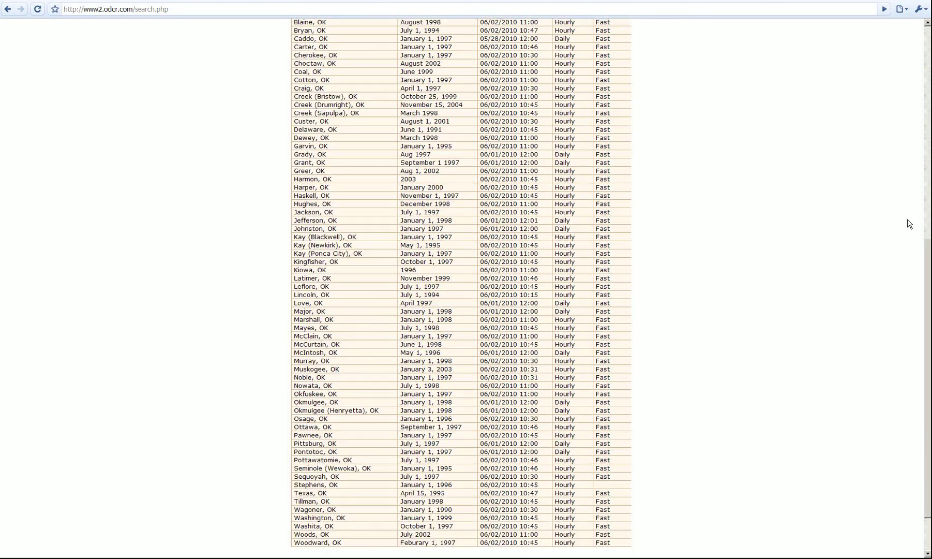
scroll(909, 224, "up", 5)
left_click(407, 211)
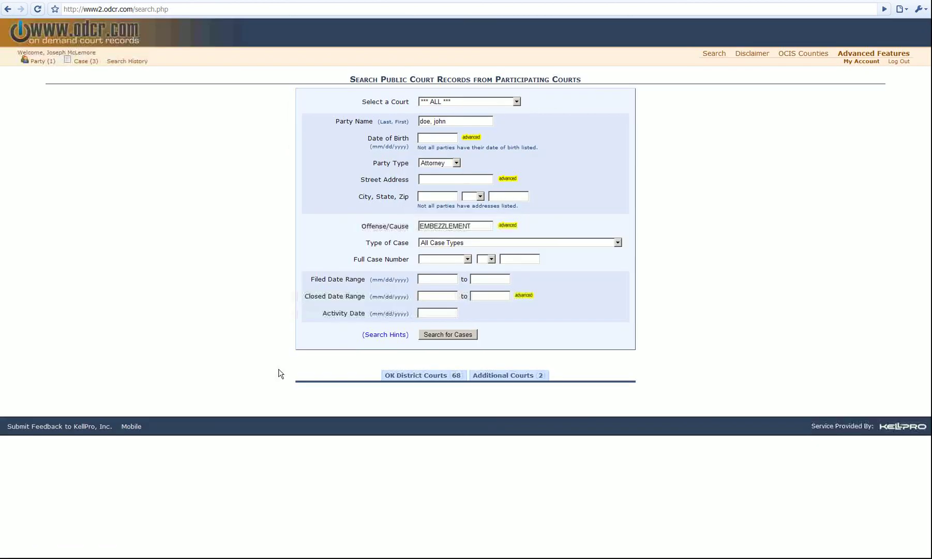
Open Contact KellPro, set Subject to 'Other reason...', and place the cursor in Message
left_click(31, 427)
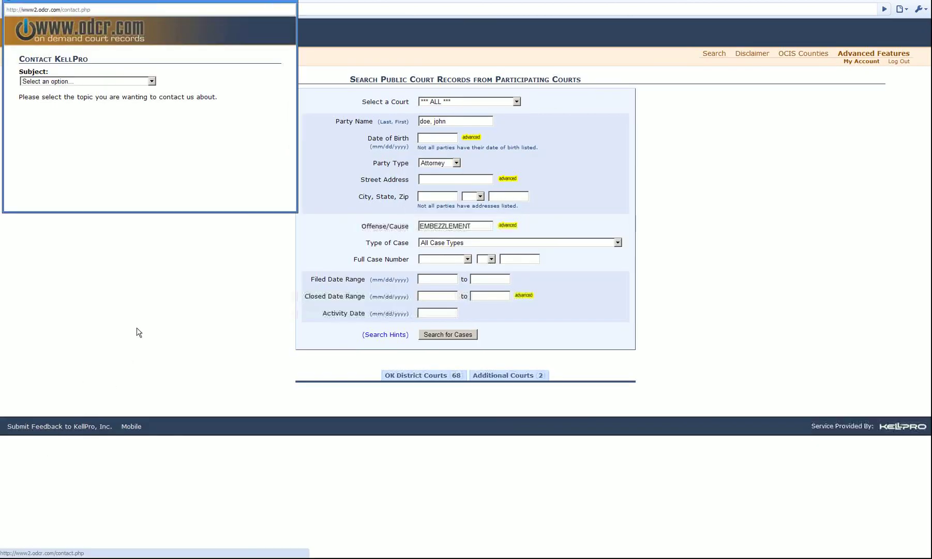
left_click(84, 83)
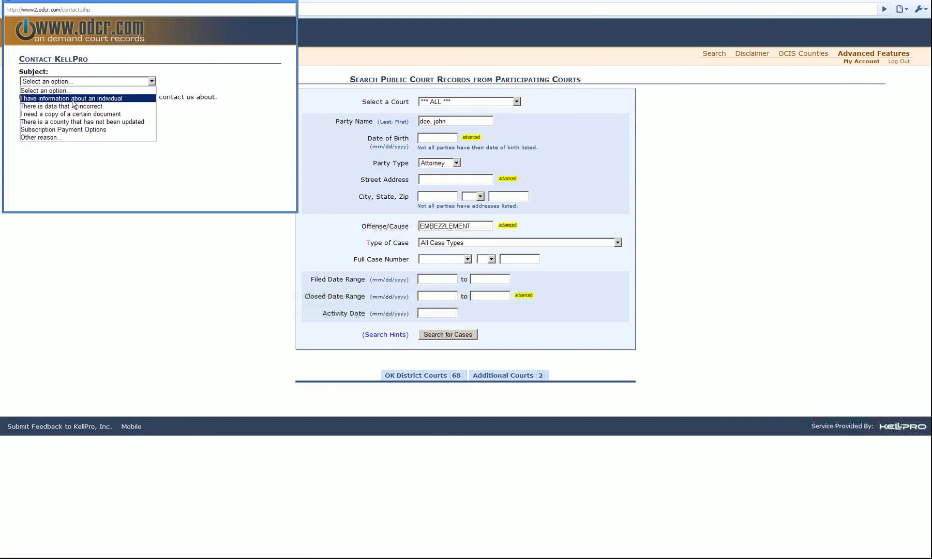
left_click(57, 137)
left_click(76, 143)
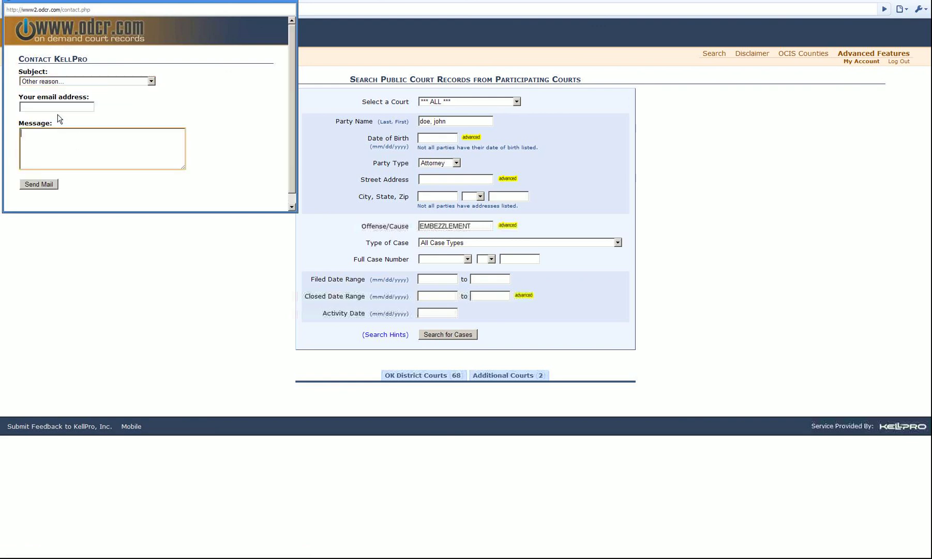
left_click(42, 108)
left_click(40, 140)
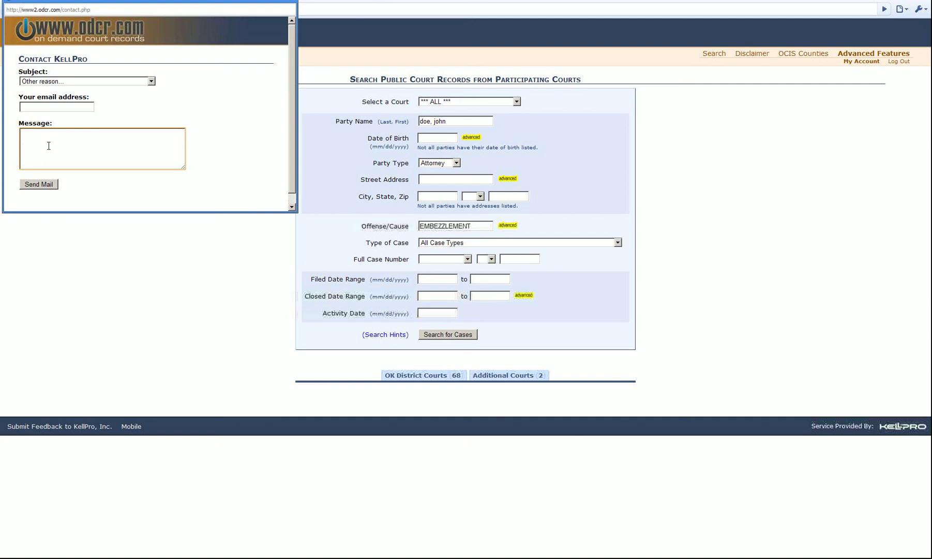